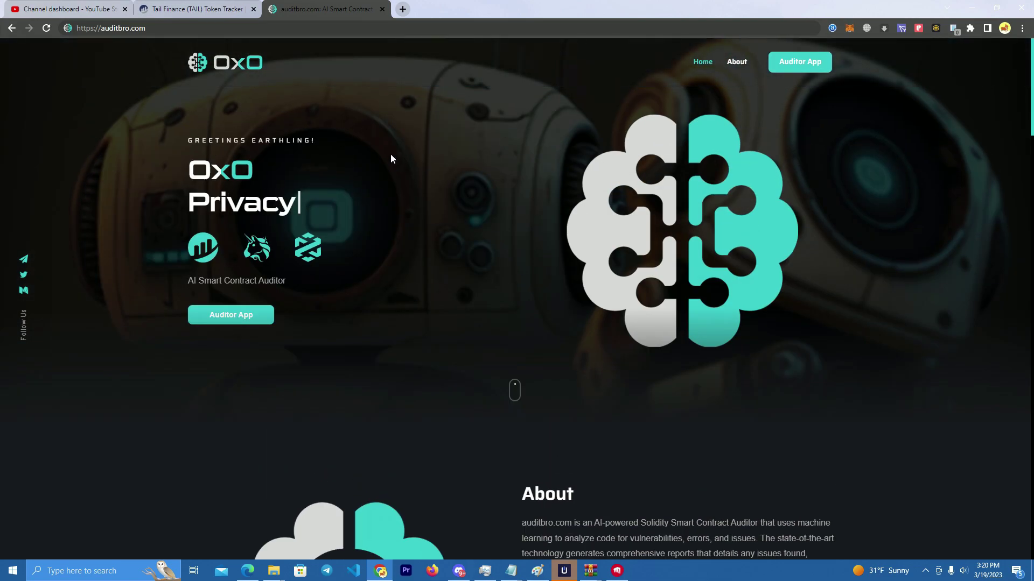
Step: Open the Smart Contract Auditor page from the Auditor App link in the header
{"action": "scroll", "coordinate": [593, 191], "scroll_direction": "down", "scroll_amount": 7}
{"action": "scroll", "coordinate": [723, 98], "scroll_direction": "up", "scroll_amount": 7}
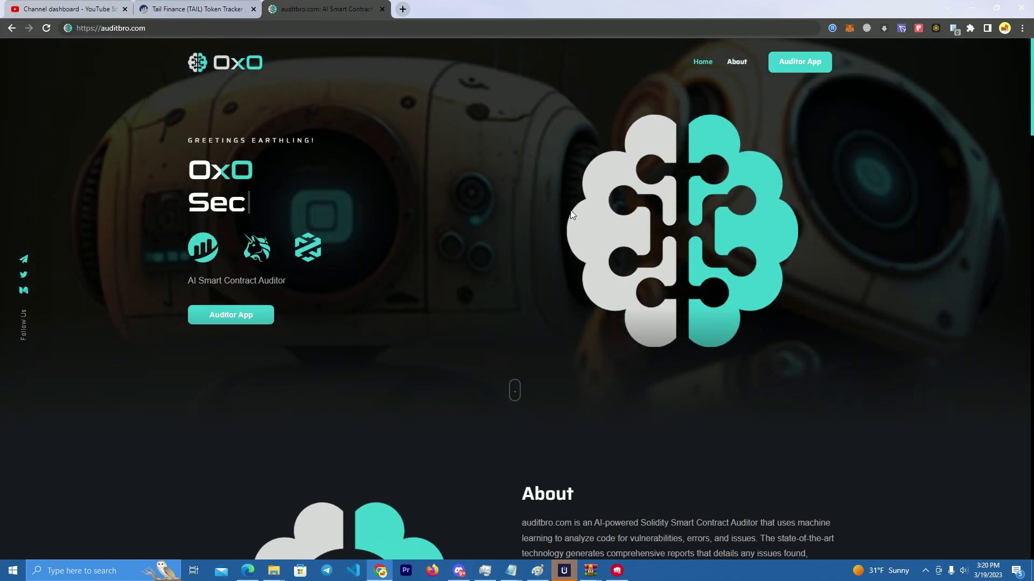
{"action": "scroll", "coordinate": [784, 166], "scroll_direction": "down", "scroll_amount": 5}
{"action": "scroll", "coordinate": [695, 251], "scroll_direction": "up", "scroll_amount": 5}
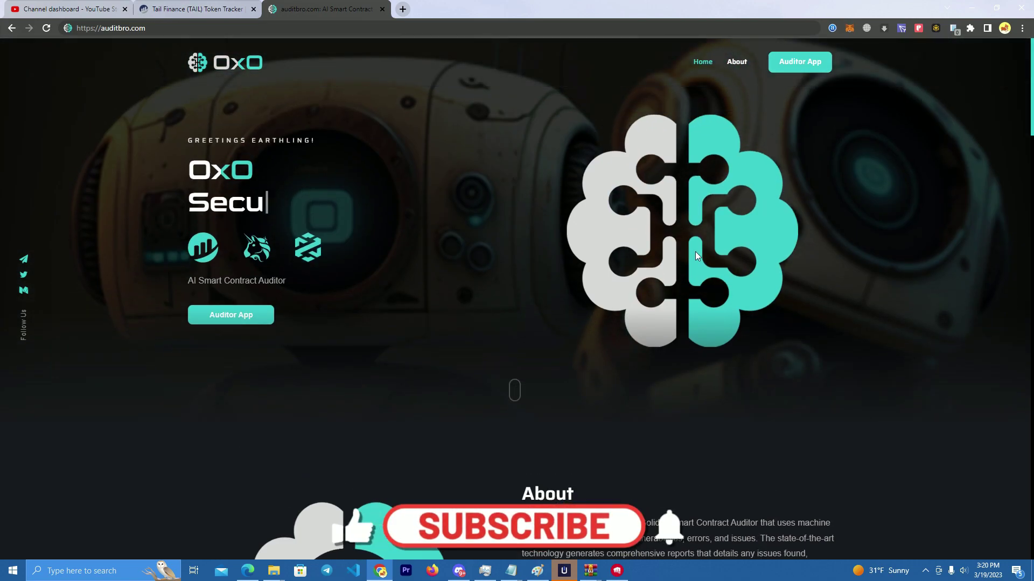
{"action": "scroll", "coordinate": [578, 252], "scroll_direction": "down", "scroll_amount": 7}
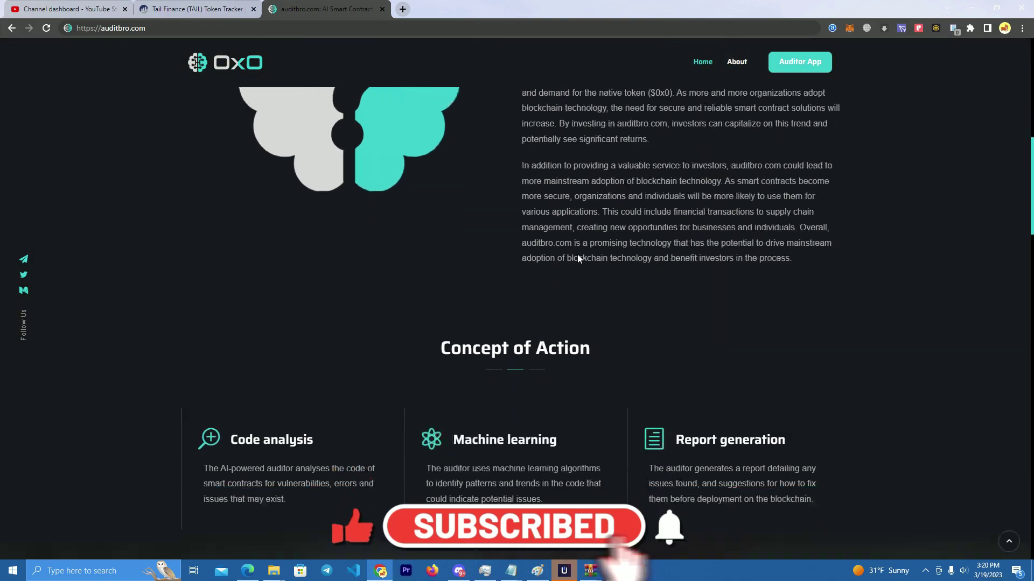
{"action": "scroll", "coordinate": [577, 254], "scroll_direction": "up", "scroll_amount": 7}
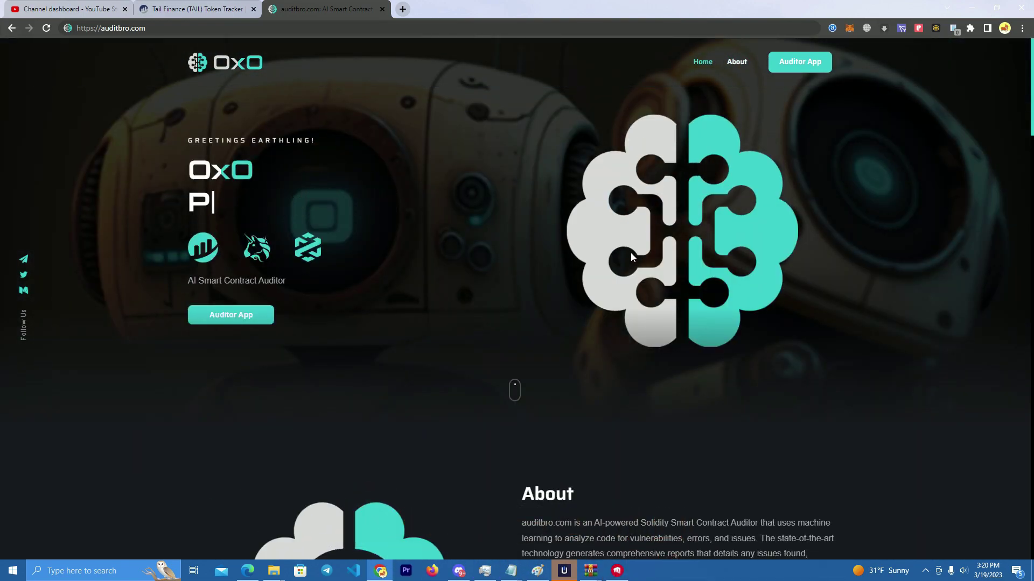
{"action": "scroll", "coordinate": [450, 208], "scroll_direction": "down", "scroll_amount": 5}
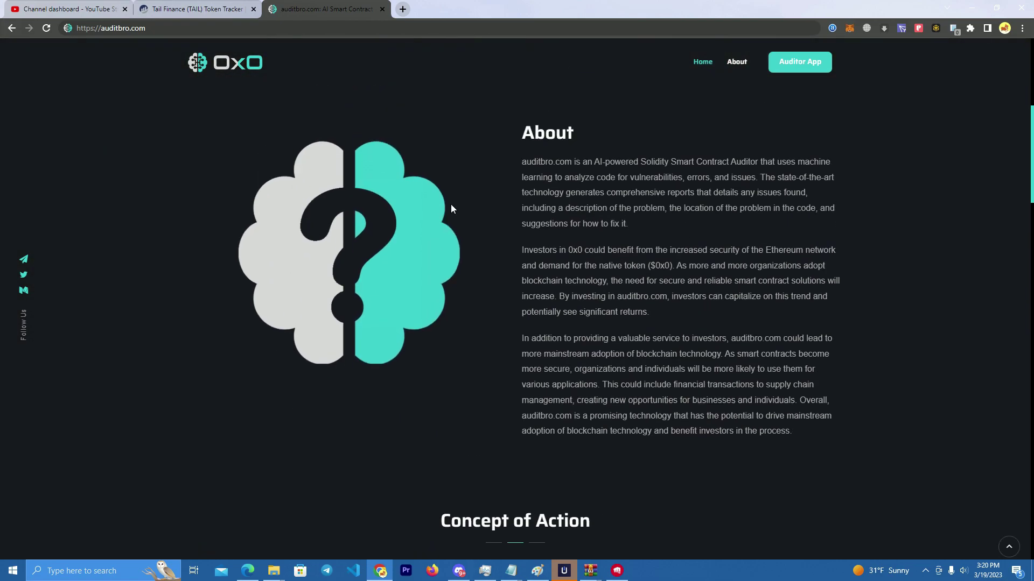
{"action": "scroll", "coordinate": [451, 207], "scroll_direction": "up", "scroll_amount": 5}
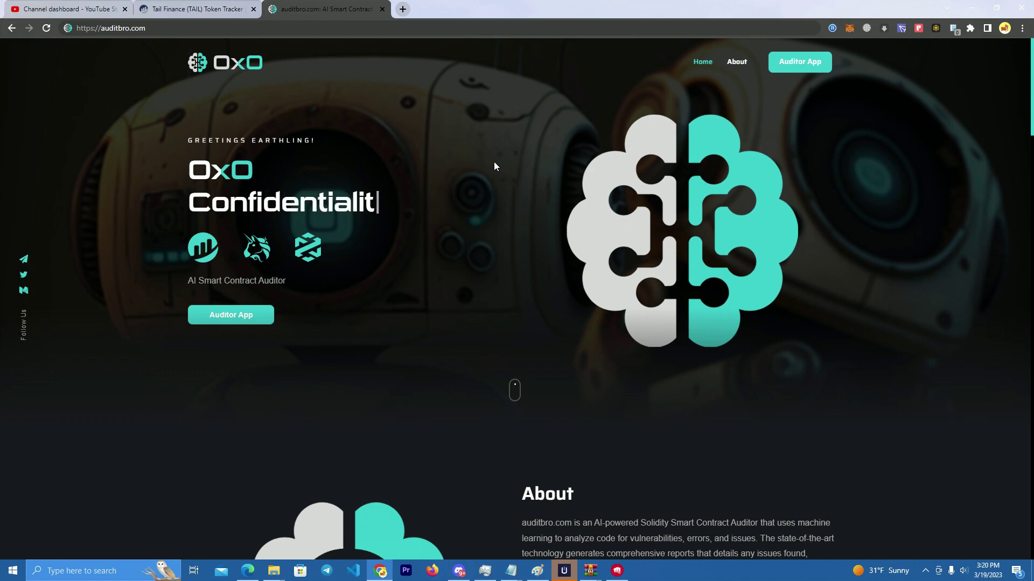
{"action": "scroll", "coordinate": [453, 197], "scroll_direction": "down", "scroll_amount": 3}
{"action": "scroll", "coordinate": [454, 196], "scroll_direction": "up", "scroll_amount": 3}
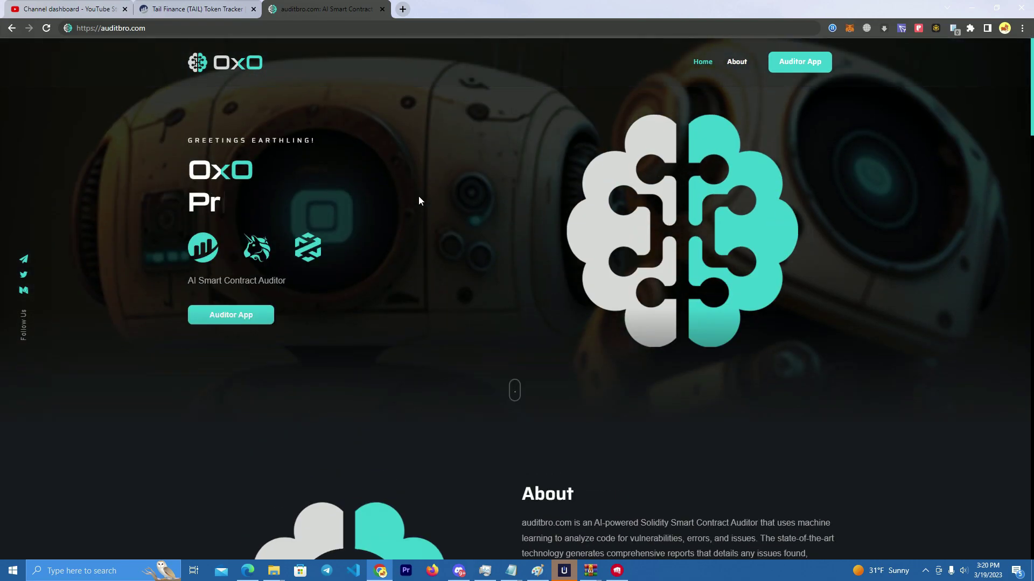
{"action": "left_click", "coordinate": [806, 69]}
Step: Read through the sample Simple Reentrancy Exploit code, then return to the Home page
{"action": "scroll", "coordinate": [578, 314], "scroll_direction": "down", "scroll_amount": 2}
{"action": "scroll", "coordinate": [395, 308], "scroll_direction": "up", "scroll_amount": 2}
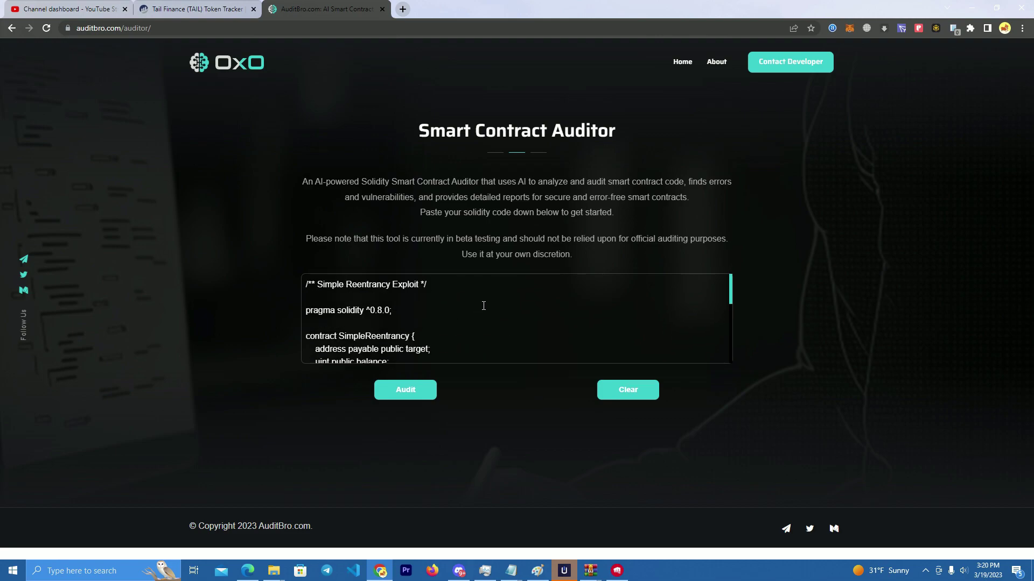
{"action": "scroll", "coordinate": [477, 309], "scroll_direction": "down", "scroll_amount": 3}
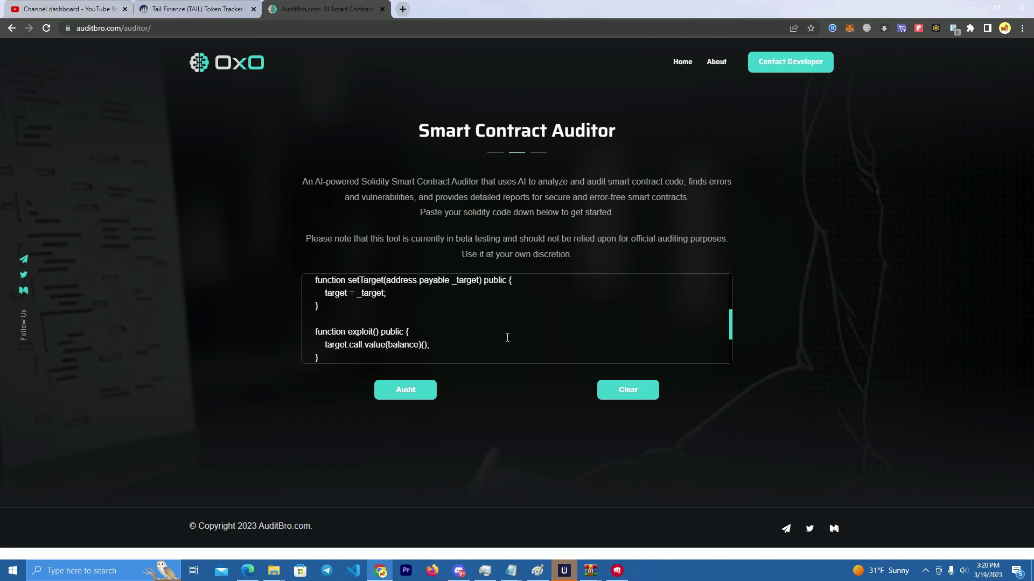
{"action": "scroll", "coordinate": [504, 339], "scroll_direction": "up", "scroll_amount": 3}
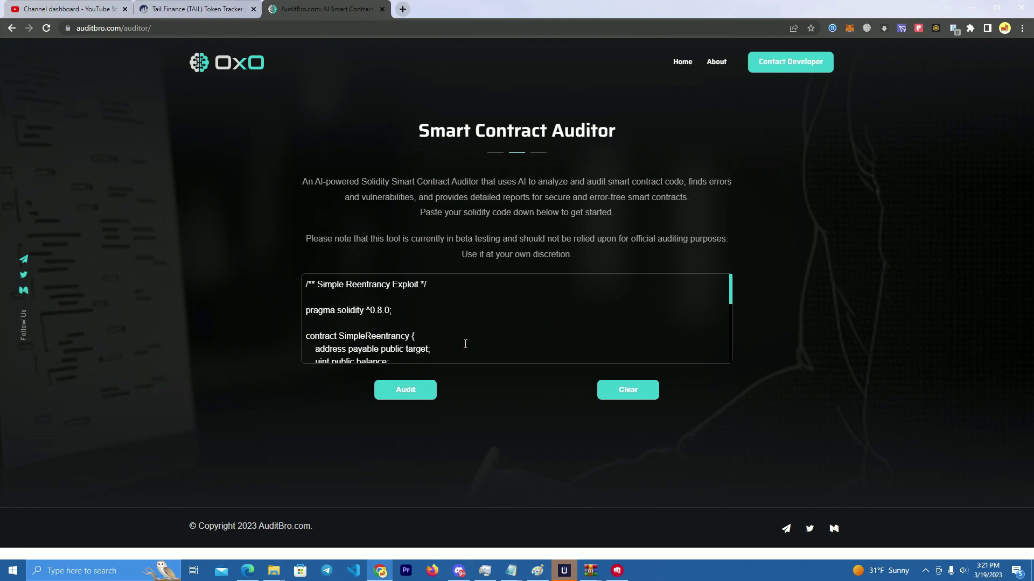
{"action": "scroll", "coordinate": [492, 323], "scroll_direction": "down", "scroll_amount": 5}
{"action": "scroll", "coordinate": [474, 329], "scroll_direction": "up", "scroll_amount": 5}
{"action": "scroll", "coordinate": [409, 345], "scroll_direction": "down", "scroll_amount": 3}
{"action": "scroll", "coordinate": [409, 346], "scroll_direction": "up", "scroll_amount": 3}
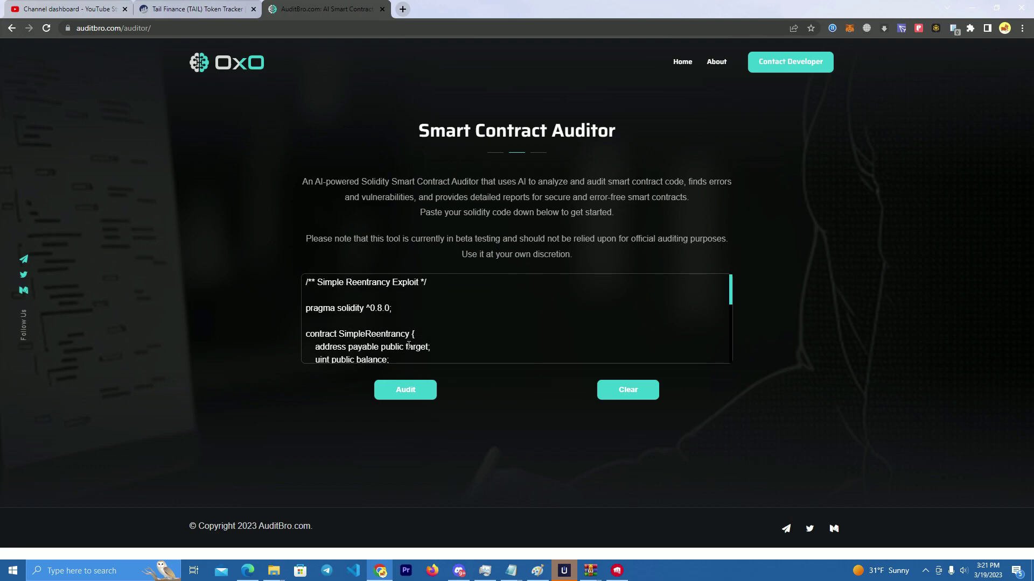
{"action": "scroll", "coordinate": [409, 346], "scroll_direction": "down", "scroll_amount": 3}
{"action": "scroll", "coordinate": [386, 380], "scroll_direction": "up", "scroll_amount": 3}
{"action": "left_click", "coordinate": [683, 62]}
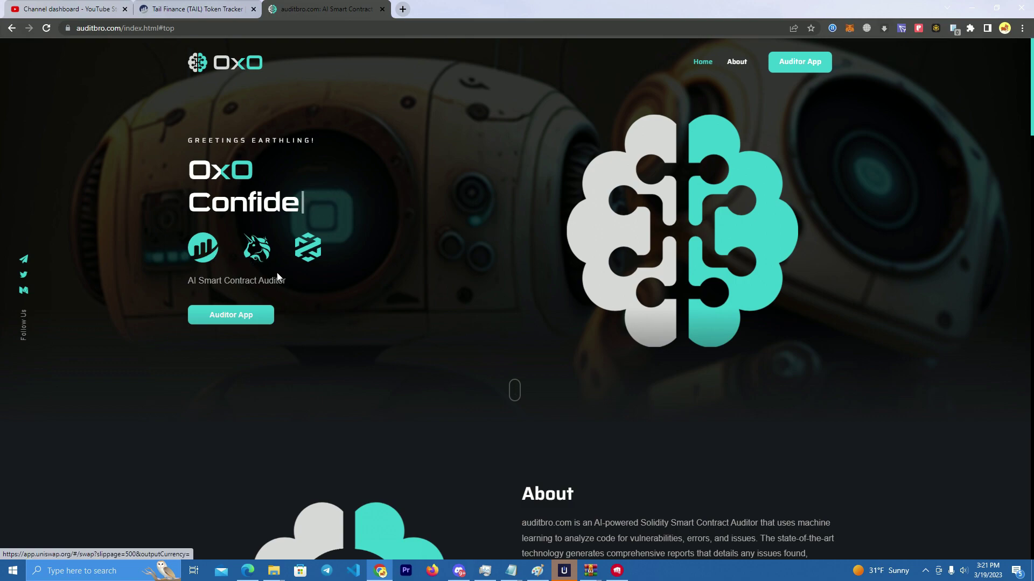
Step: Browse the AuditBro home page sections below the hero banner
{"action": "scroll", "coordinate": [215, 247], "scroll_direction": "down", "scroll_amount": 1}
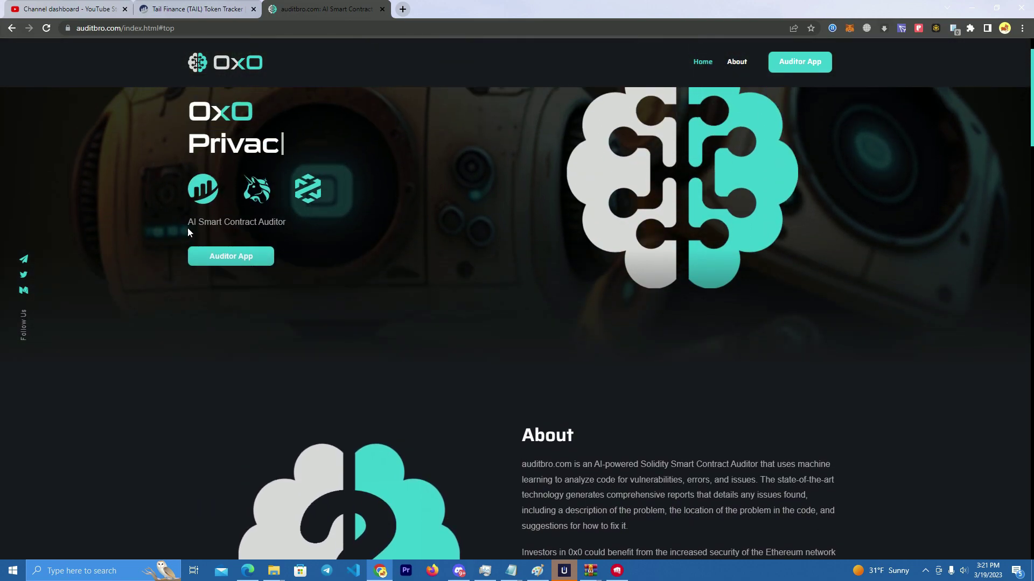
{"action": "scroll", "coordinate": [187, 228], "scroll_direction": "up", "scroll_amount": 1}
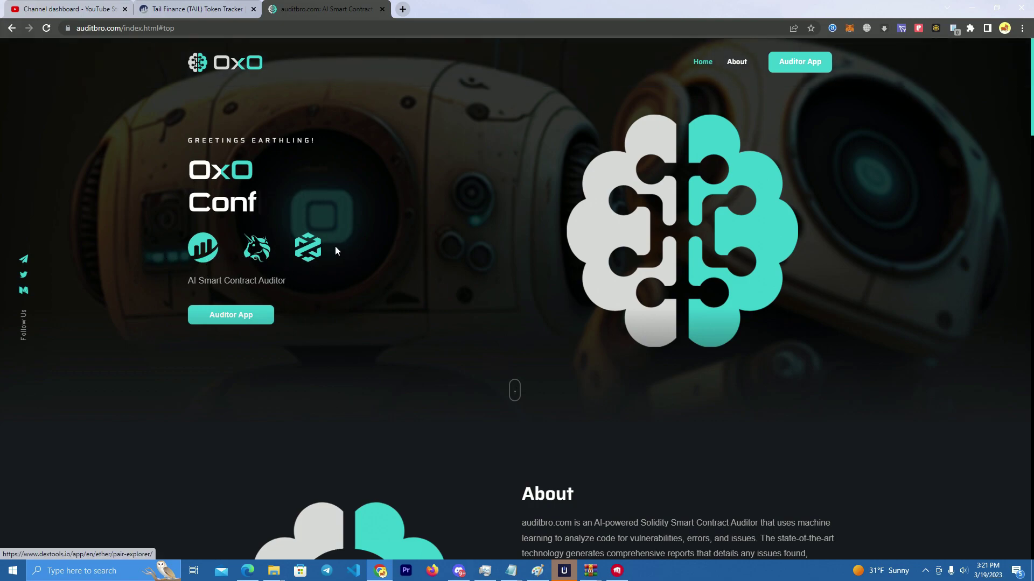
{"action": "scroll", "coordinate": [325, 256], "scroll_direction": "down", "scroll_amount": 4}
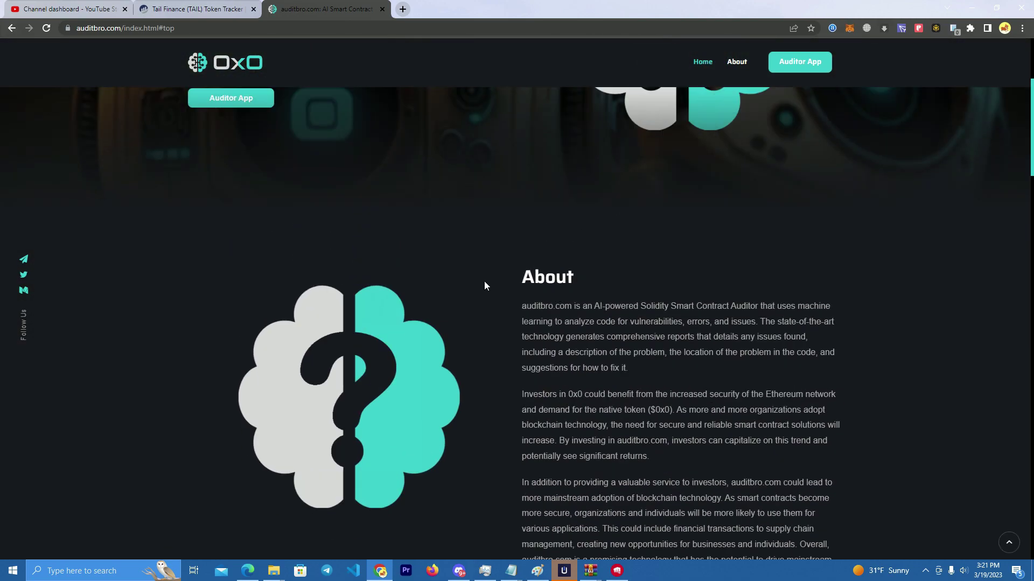
{"action": "scroll", "coordinate": [484, 285], "scroll_direction": "down", "scroll_amount": 15}
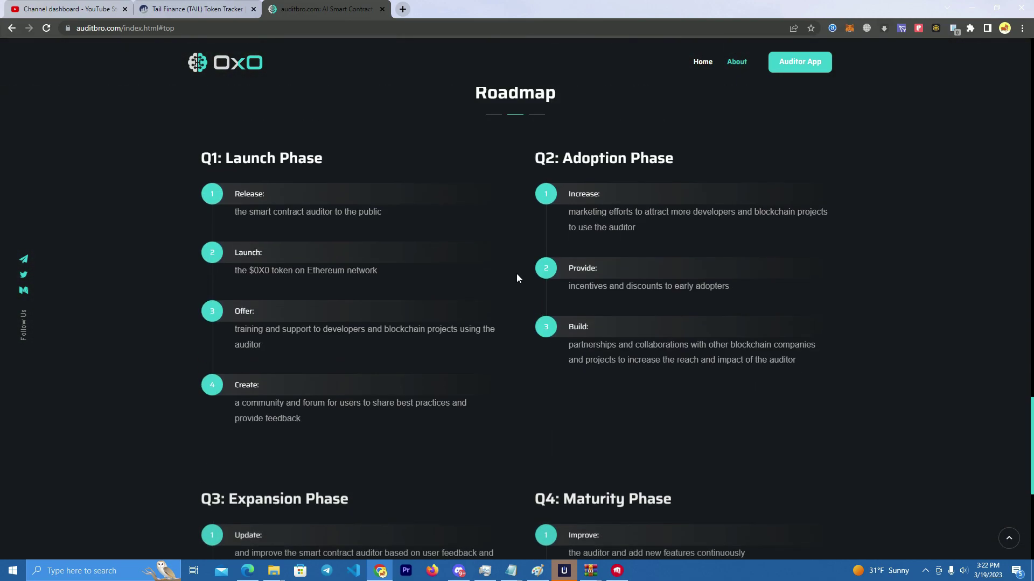
{"action": "scroll", "coordinate": [597, 226], "scroll_direction": "up", "scroll_amount": 7}
{"action": "scroll", "coordinate": [555, 277], "scroll_direction": "down", "scroll_amount": 10}
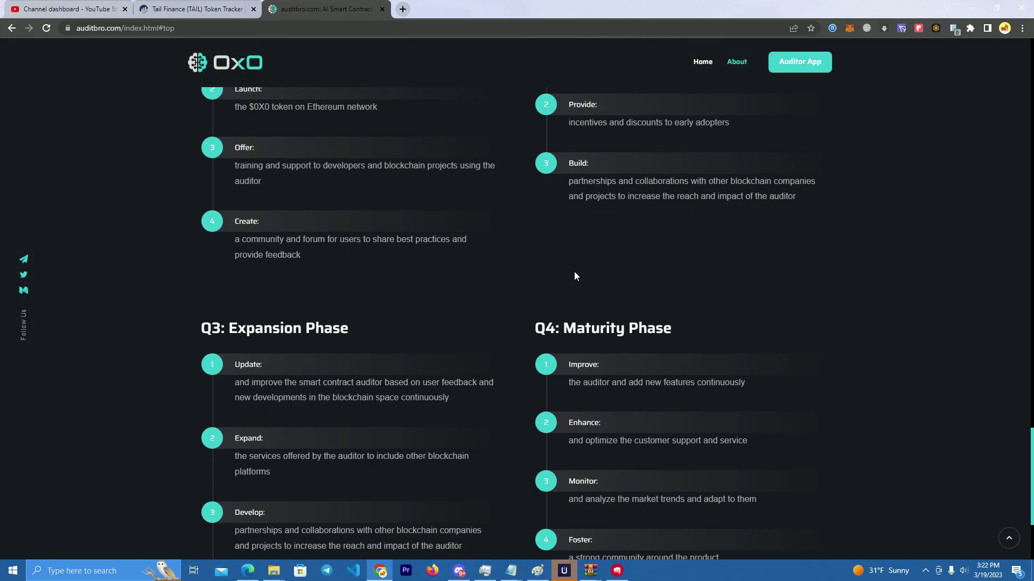
{"action": "scroll", "coordinate": [581, 276], "scroll_direction": "down", "scroll_amount": 4}
{"action": "scroll", "coordinate": [528, 283], "scroll_direction": "up", "scroll_amount": 10}
{"action": "scroll", "coordinate": [398, 266], "scroll_direction": "down", "scroll_amount": 10}
{"action": "scroll", "coordinate": [323, 250], "scroll_direction": "up", "scroll_amount": 2}
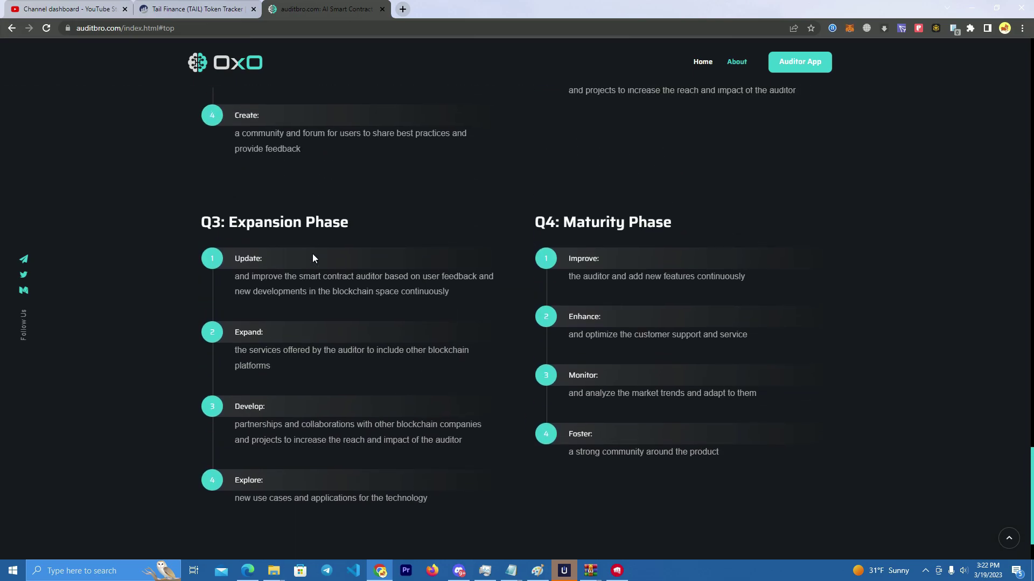
{"action": "scroll", "coordinate": [312, 258], "scroll_direction": "up", "scroll_amount": 15}
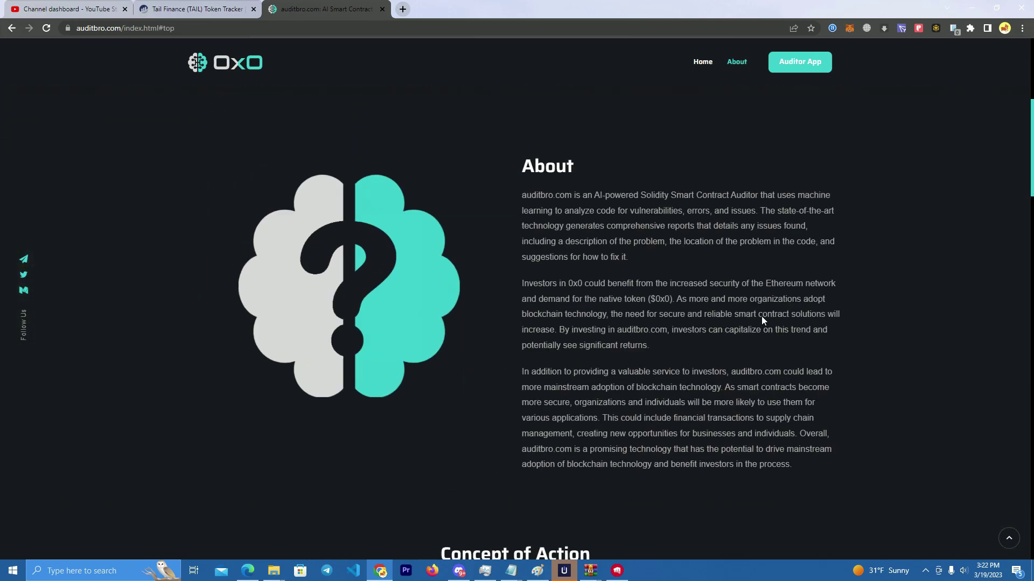
Step: Get back to the AI Smart Contract Auditor hero and highlight the auditbro.com address
{"action": "scroll", "coordinate": [762, 321], "scroll_direction": "down", "scroll_amount": 12}
{"action": "scroll", "coordinate": [688, 315], "scroll_direction": "up", "scroll_amount": 5}
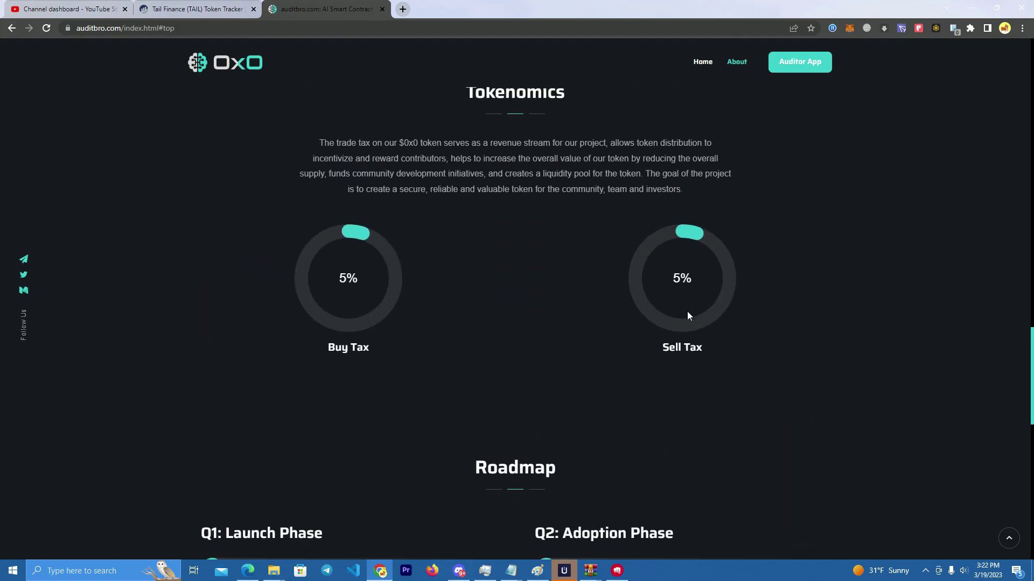
{"action": "scroll", "coordinate": [665, 315], "scroll_direction": "down", "scroll_amount": 5}
{"action": "scroll", "coordinate": [539, 323], "scroll_direction": "up", "scroll_amount": 6}
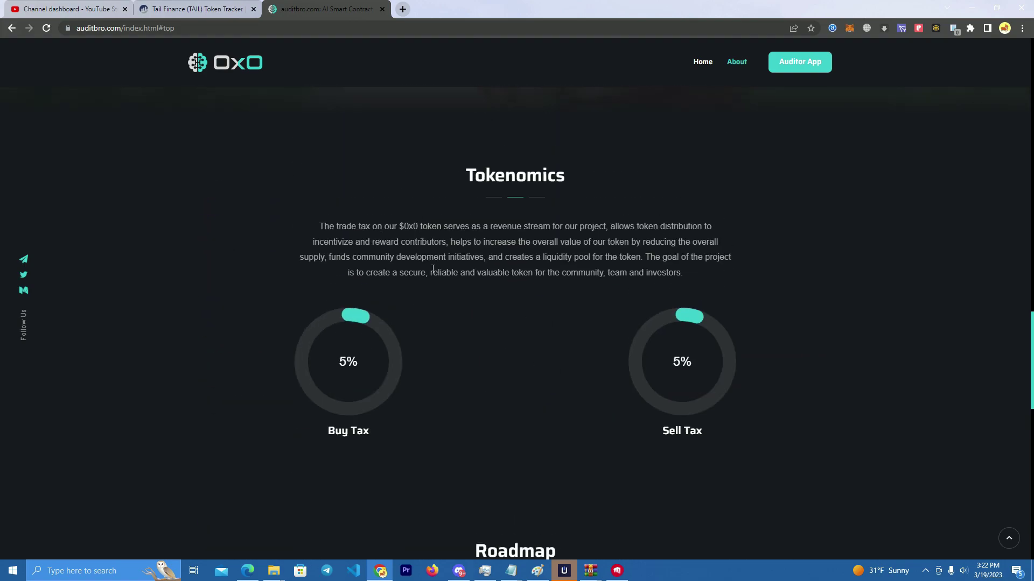
{"action": "scroll", "coordinate": [433, 269], "scroll_direction": "up", "scroll_amount": 8}
{"action": "left_click_drag", "start_coordinate": [145, 28], "coordinate": [55, 30]}
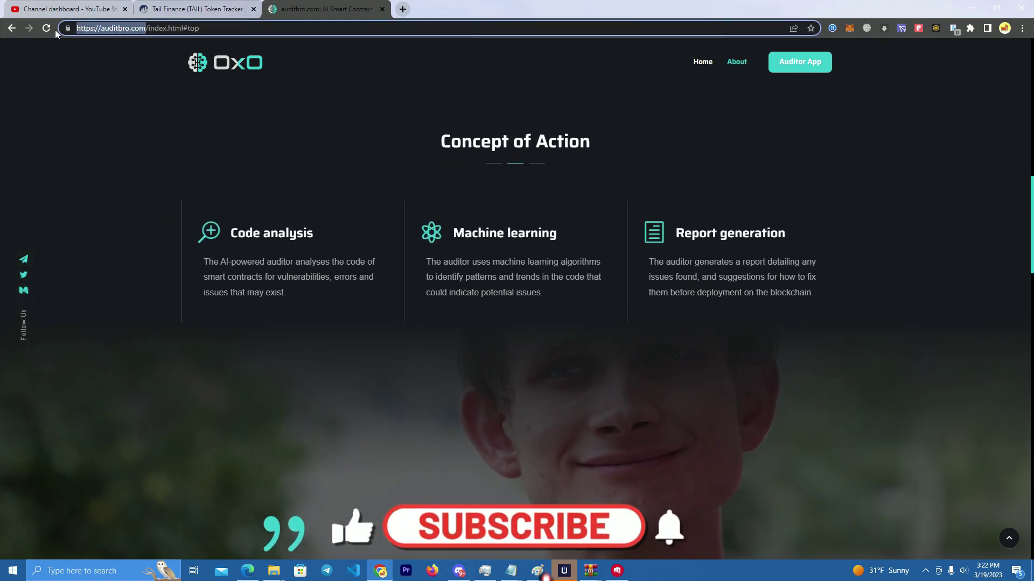
{"action": "scroll", "coordinate": [475, 222], "scroll_direction": "up", "scroll_amount": 4}
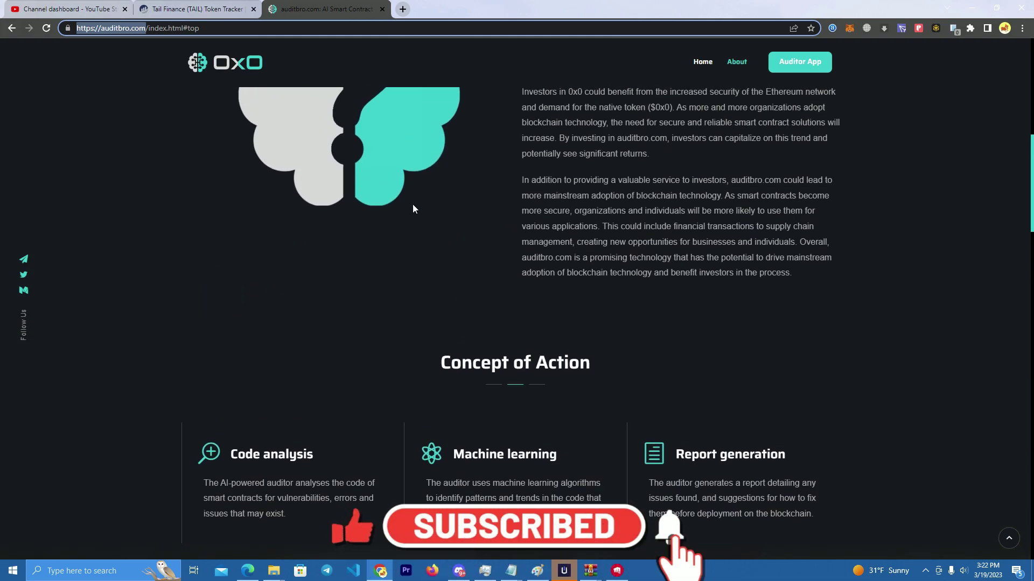
{"action": "scroll", "coordinate": [412, 216], "scroll_direction": "up", "scroll_amount": 10}
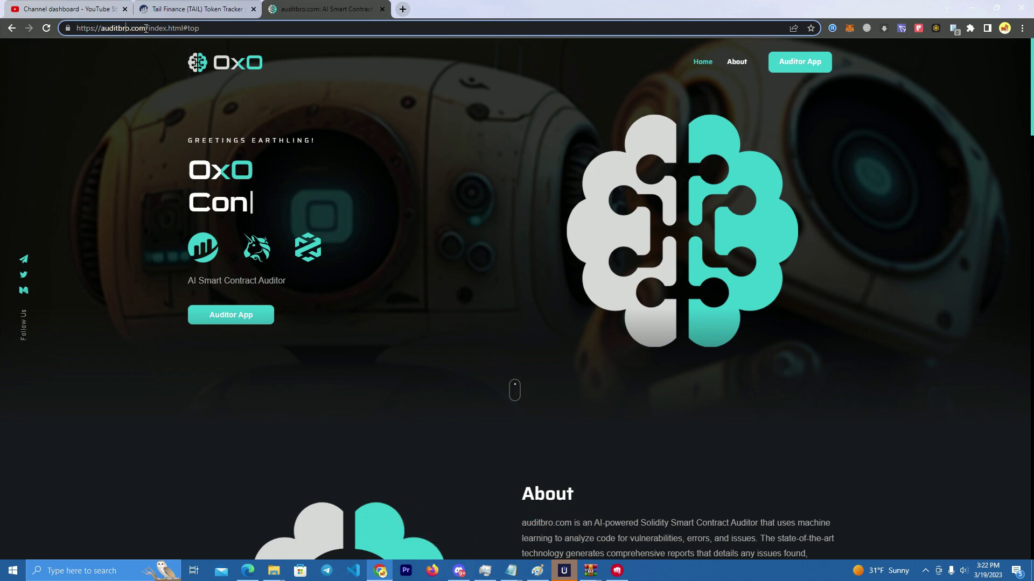
{"action": "left_click_drag", "start_coordinate": [139, 27], "coordinate": [101, 28]}
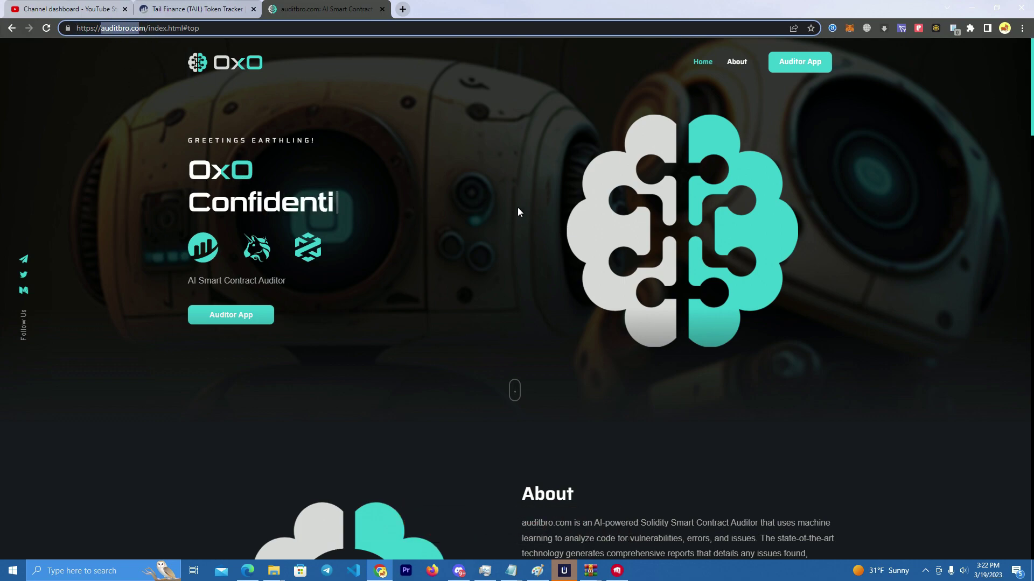
Step: Open the auditor page and fetch the TailFinance contract source from the Etherscan tab
{"action": "left_click", "coordinate": [800, 63]}
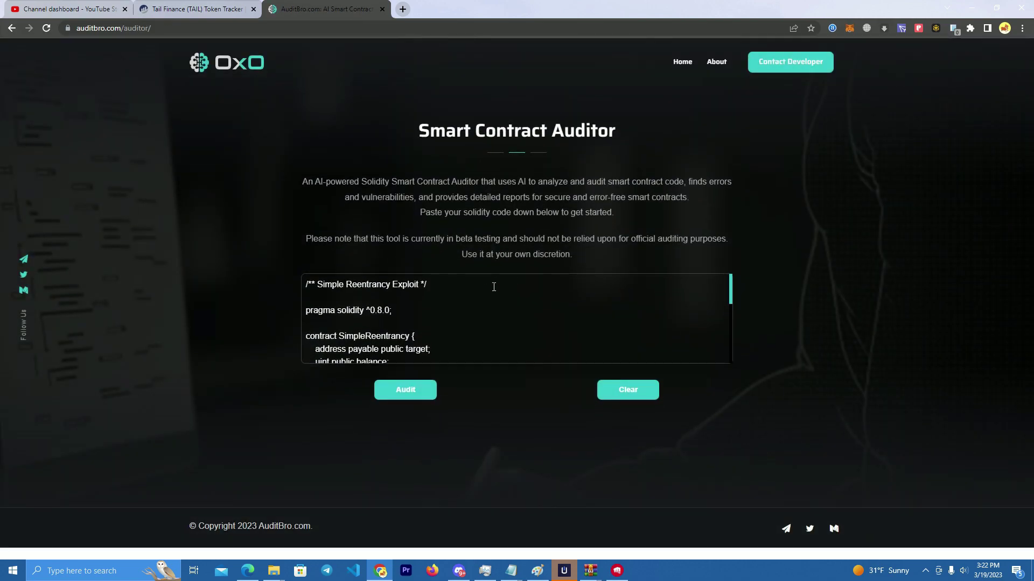
{"action": "left_click", "coordinate": [196, 7]}
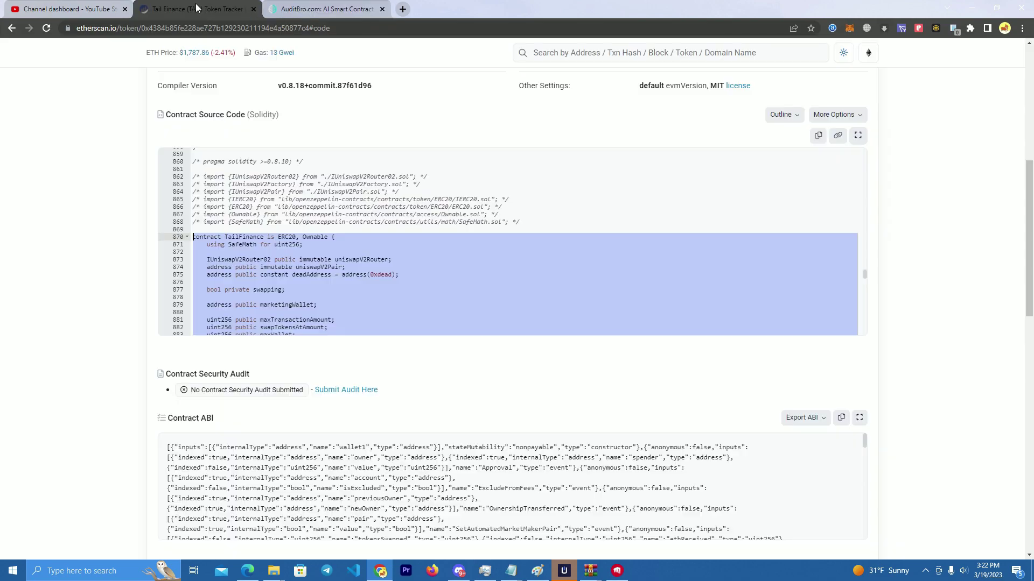
{"action": "left_click", "coordinate": [334, 8]}
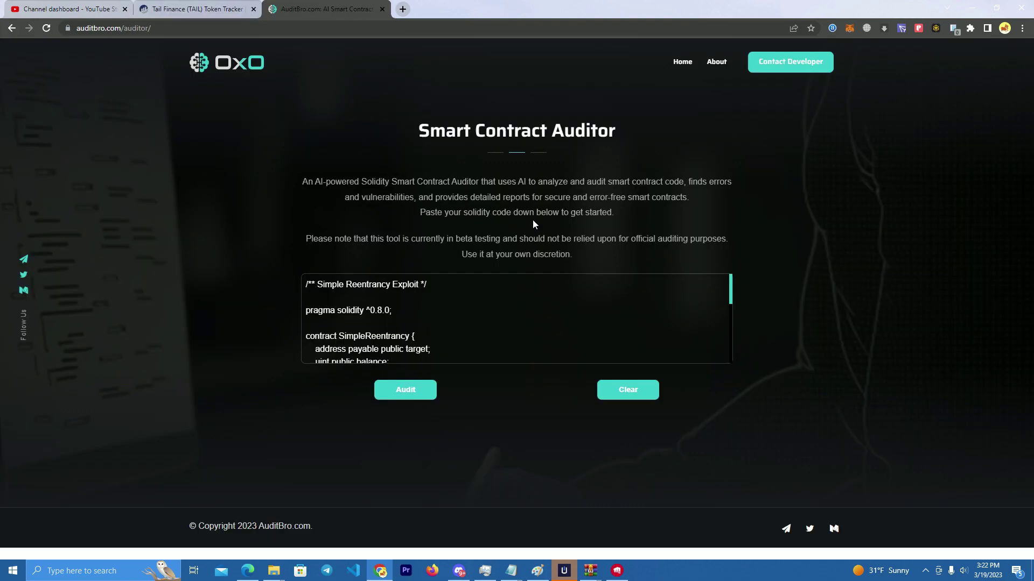
Step: Replace the sample code with the TailFinance contract and run the audit
{"action": "left_click", "coordinate": [472, 305]}
{"action": "key", "text": "ctrl+a"}
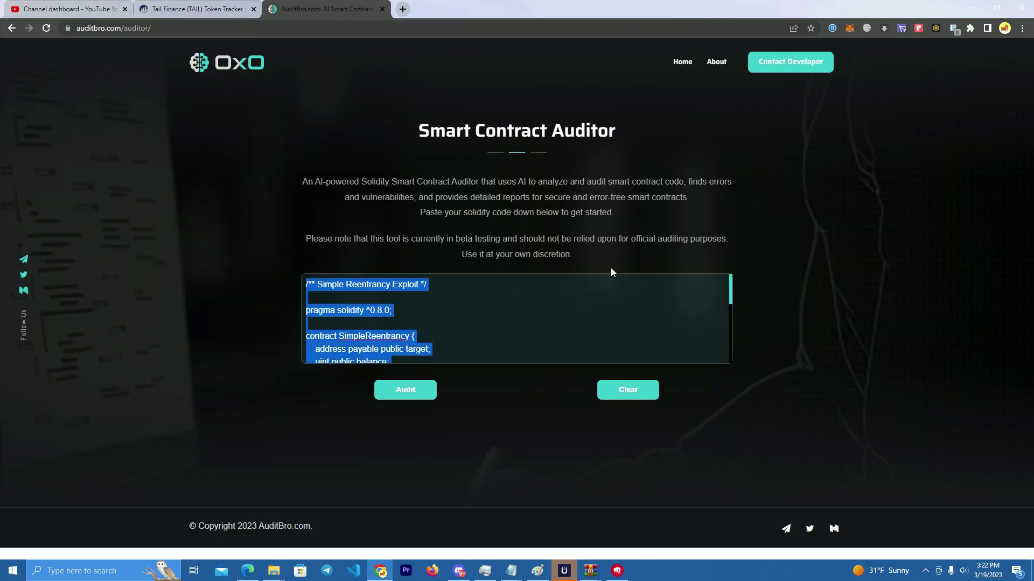
{"action": "key", "text": "ctrl+v"}
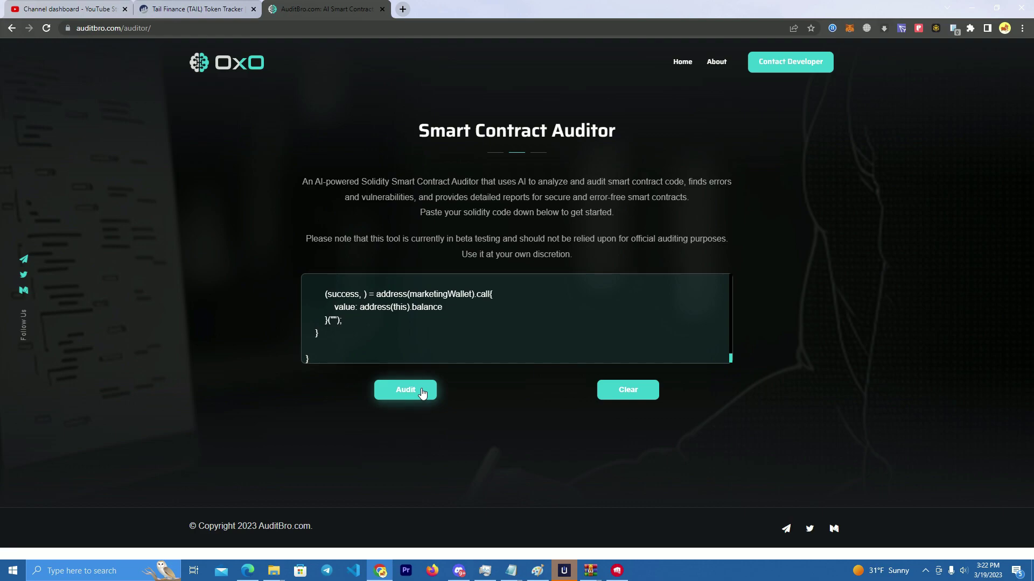
{"action": "left_click", "coordinate": [429, 390]}
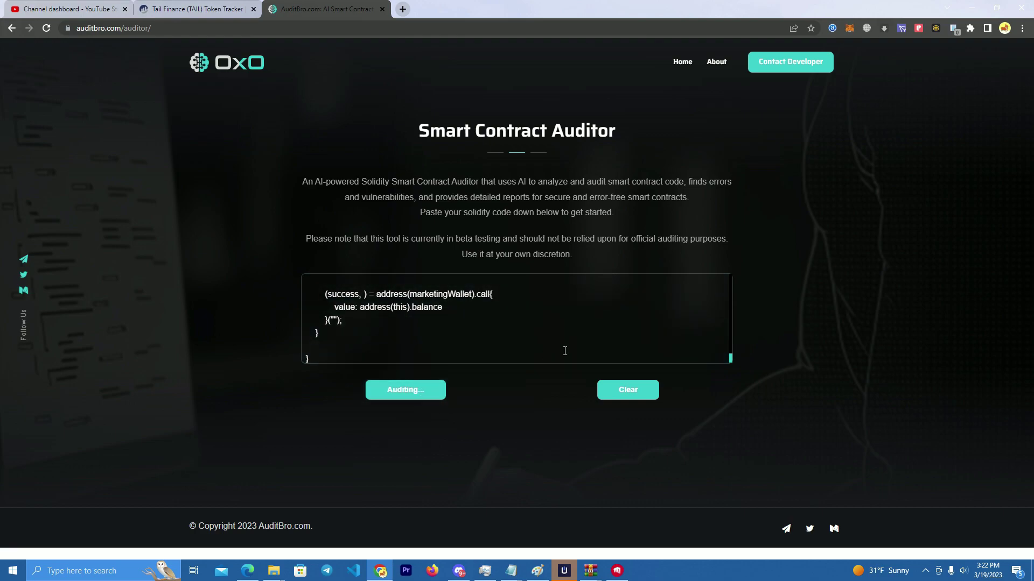
{"action": "scroll", "coordinate": [560, 352], "scroll_direction": "down", "scroll_amount": 1}
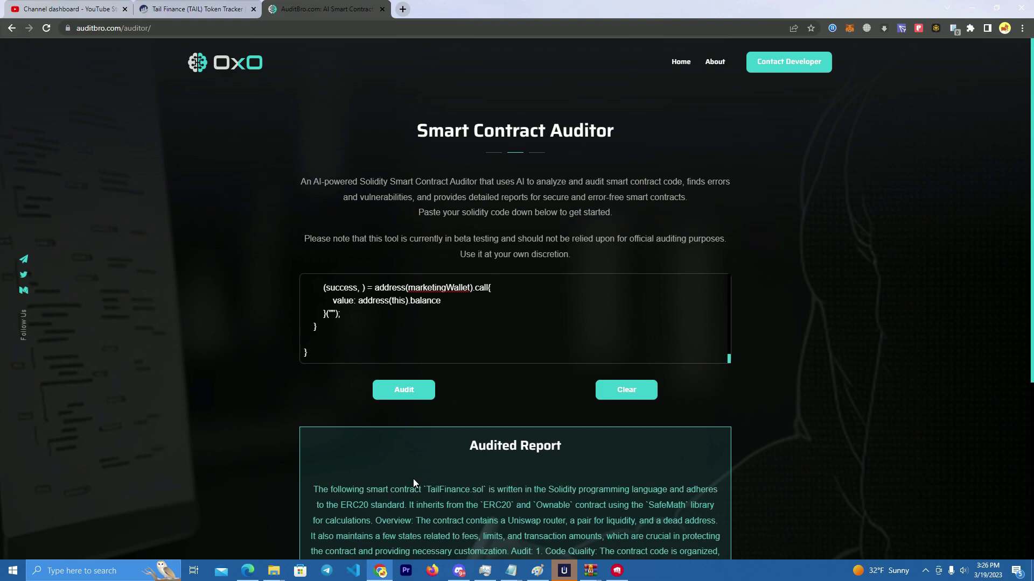
{"action": "scroll", "coordinate": [428, 468], "scroll_direction": "down", "scroll_amount": 1}
{"action": "scroll", "coordinate": [428, 468], "scroll_direction": "down", "scroll_amount": 3}
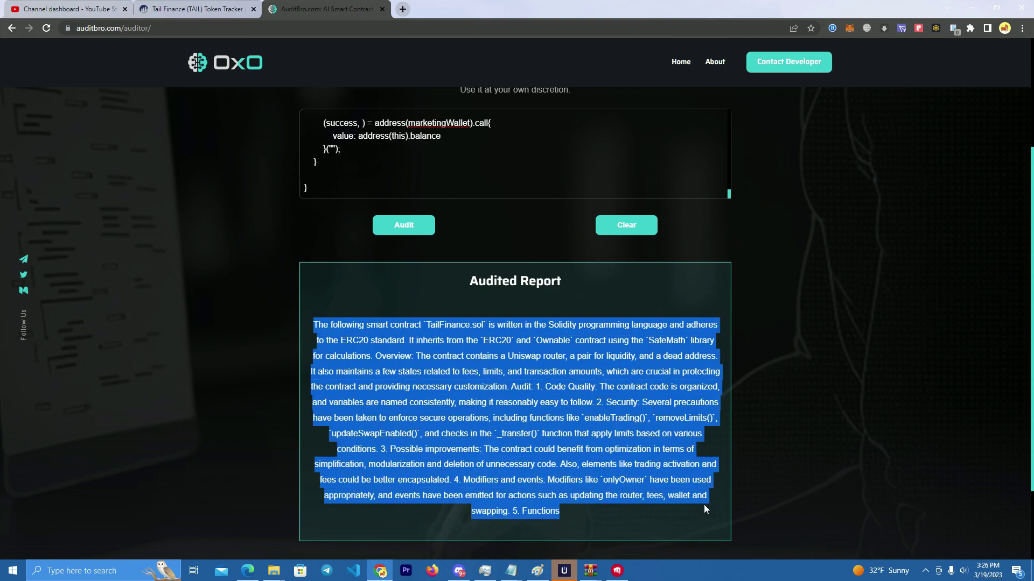
{"action": "left_click", "coordinate": [678, 423]}
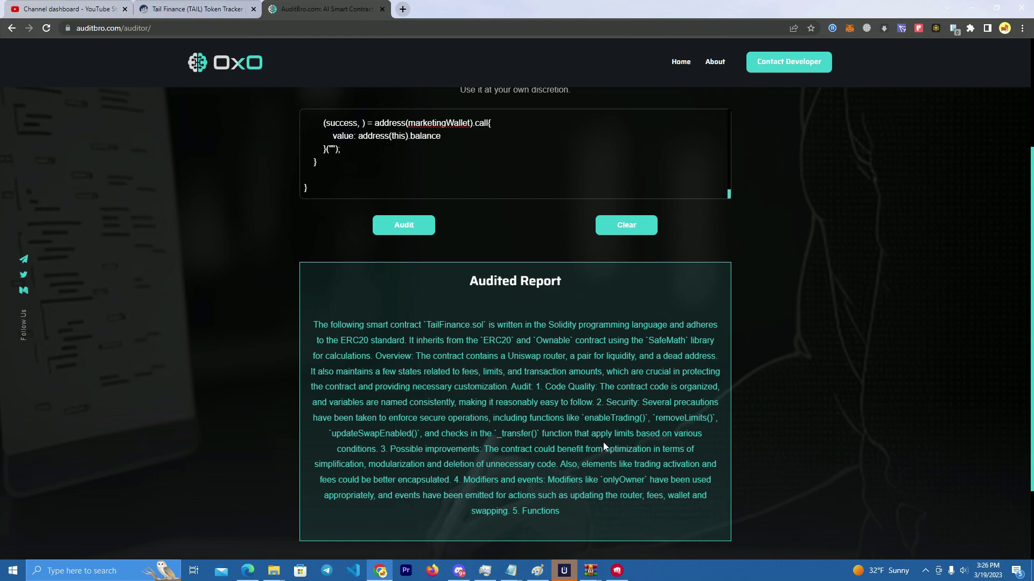
{"action": "left_click_drag", "start_coordinate": [605, 404], "coordinate": [694, 408]}
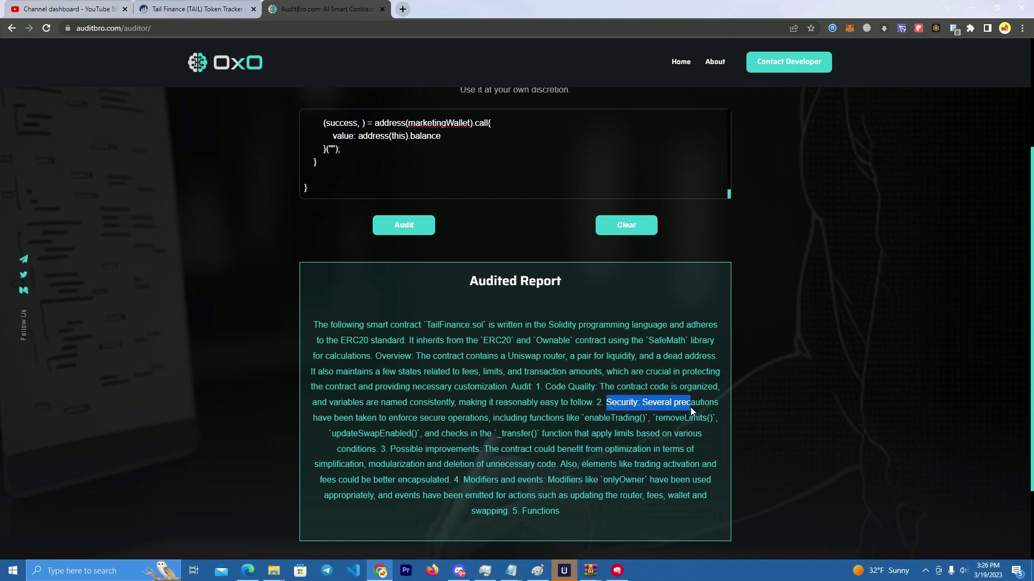
{"action": "scroll", "coordinate": [528, 425], "scroll_direction": "down", "scroll_amount": 1}
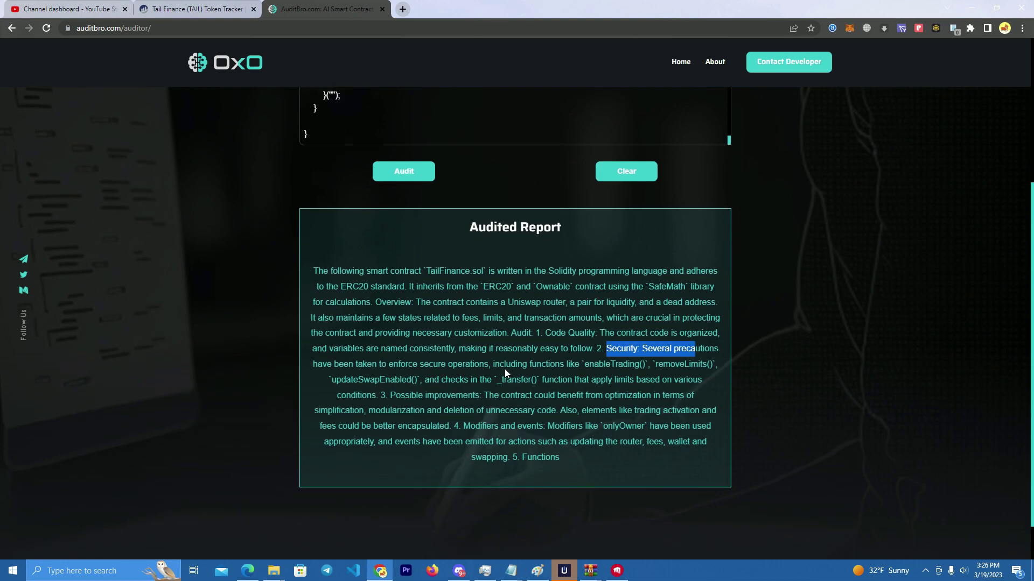
{"action": "left_click_drag", "start_coordinate": [489, 365], "coordinate": [635, 367]}
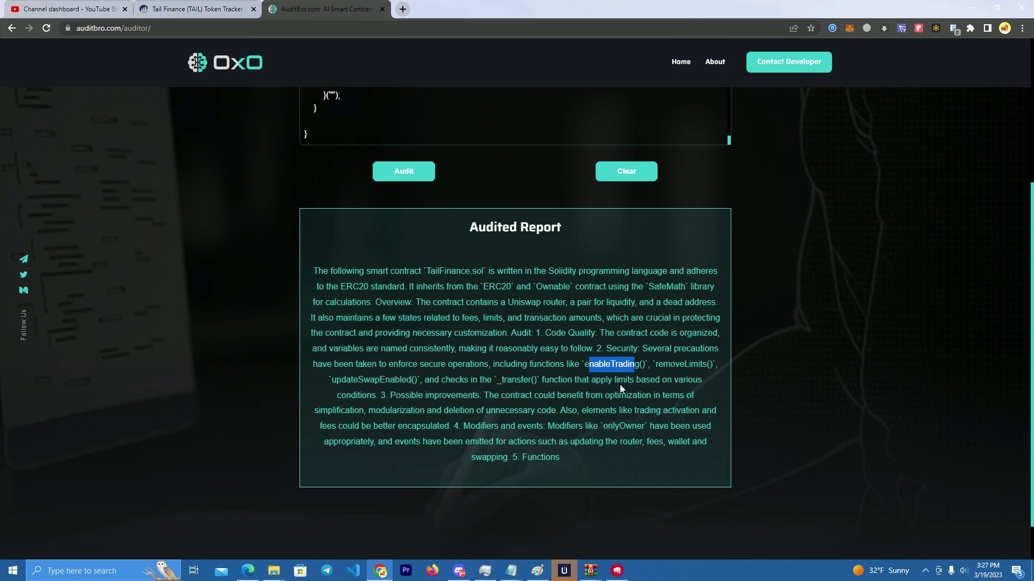
{"action": "mouse_move", "coordinate": [551, 427]}
{"action": "left_mouse_down"}
{"action": "mouse_move", "coordinate": [605, 429]}
{"action": "mouse_move", "coordinate": [549, 429]}
{"action": "left_mouse_up"}
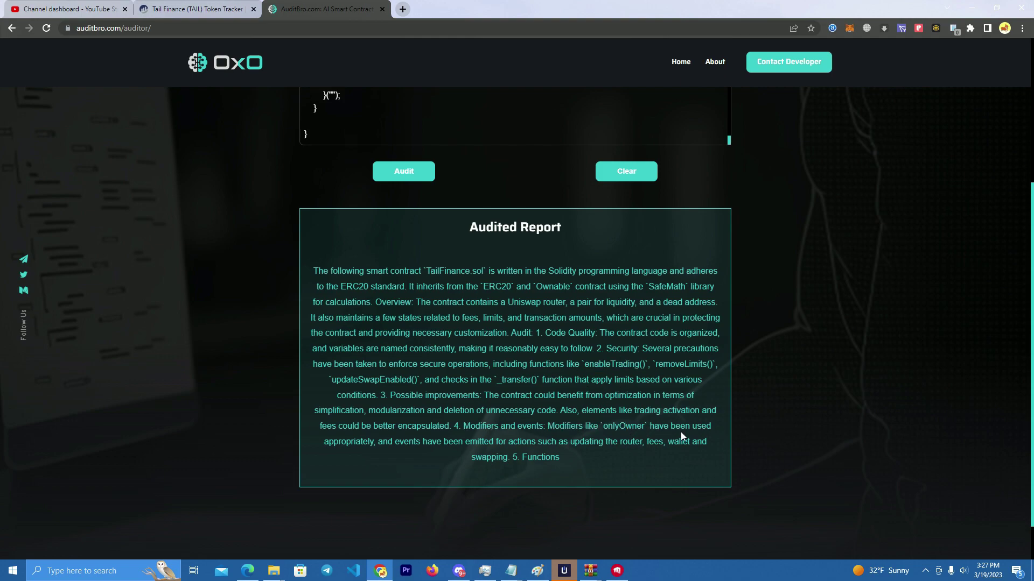
{"action": "left_click_drag", "start_coordinate": [391, 445], "coordinate": [652, 446]}
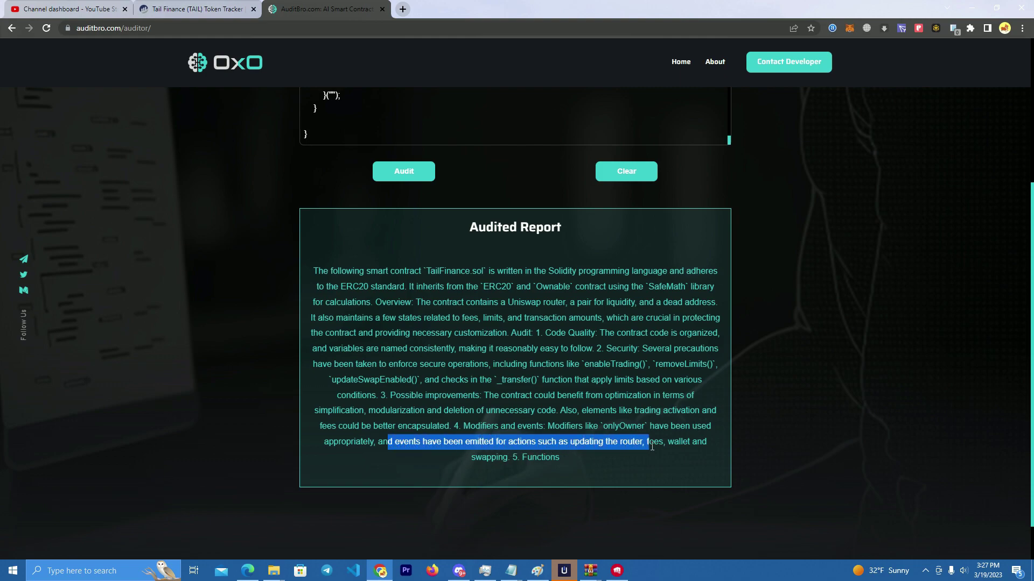
{"action": "left_click", "coordinate": [663, 410]}
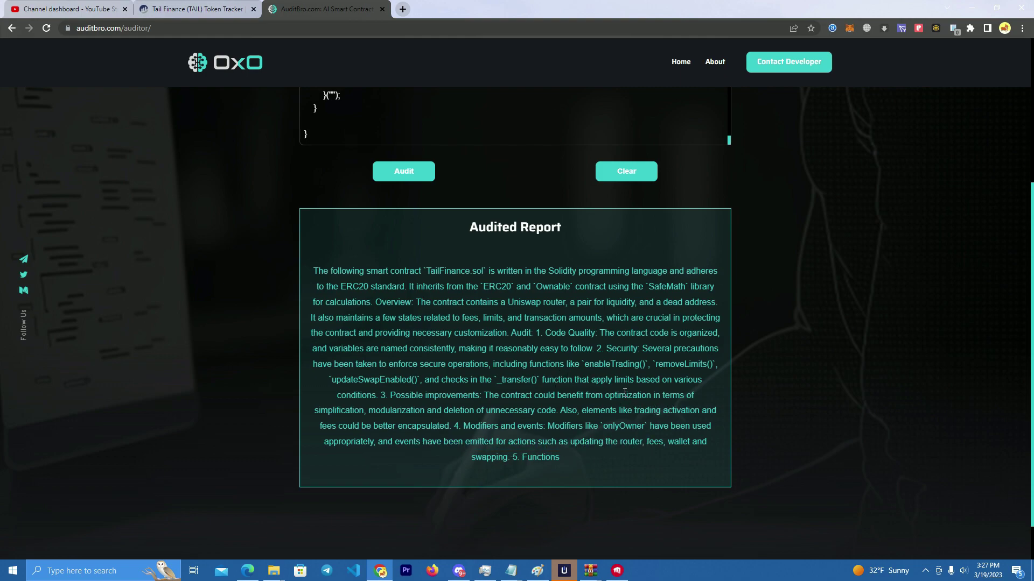
{"action": "scroll", "coordinate": [503, 333], "scroll_direction": "up", "scroll_amount": 4}
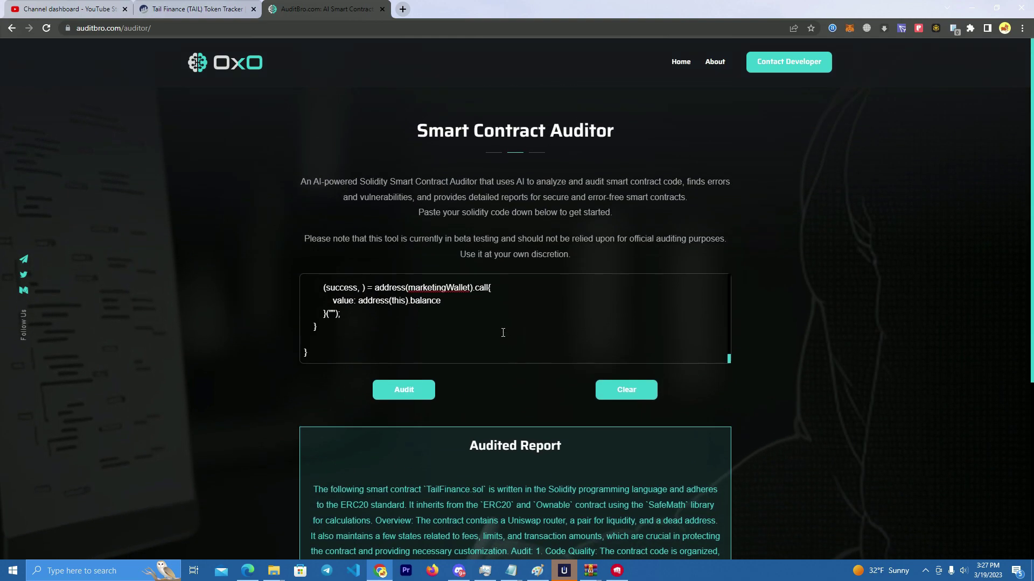
{"action": "scroll", "coordinate": [524, 349], "scroll_direction": "up", "scroll_amount": 3}
{"action": "scroll", "coordinate": [516, 323], "scroll_direction": "down", "scroll_amount": 2}
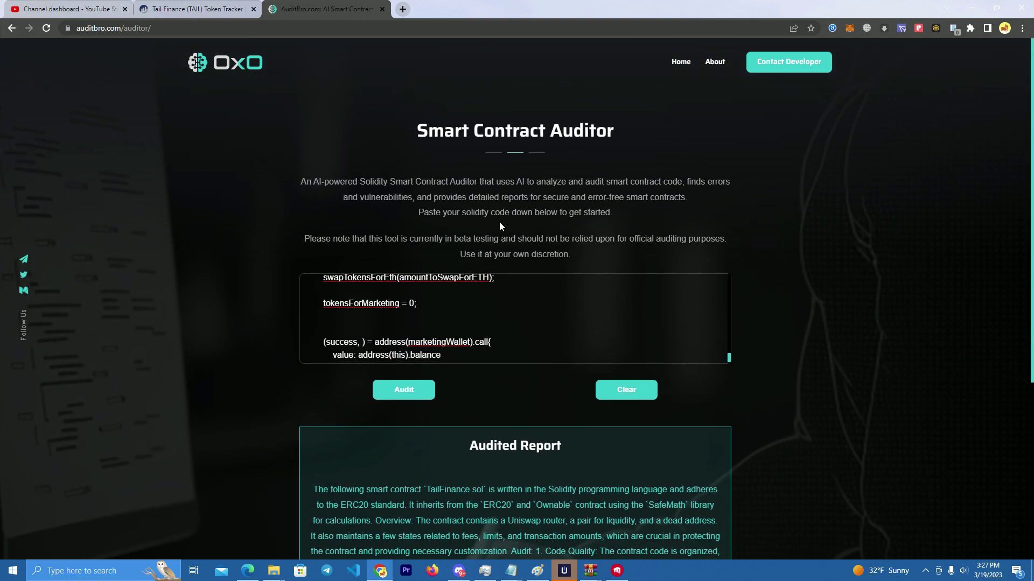